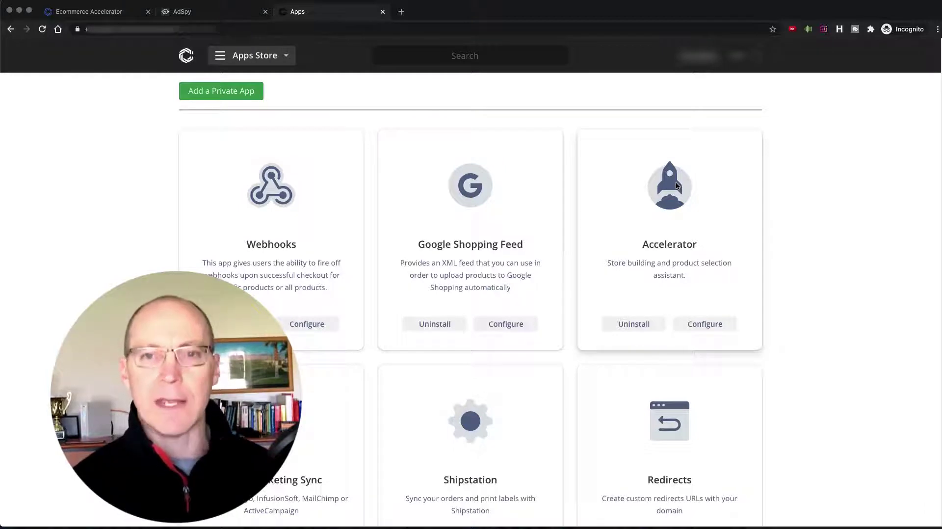
Glance at AdSpy, then open the Accelerator app's Add Products & Download Ads catalogue.
{"action": "left_click", "coordinate": [197, 14]}
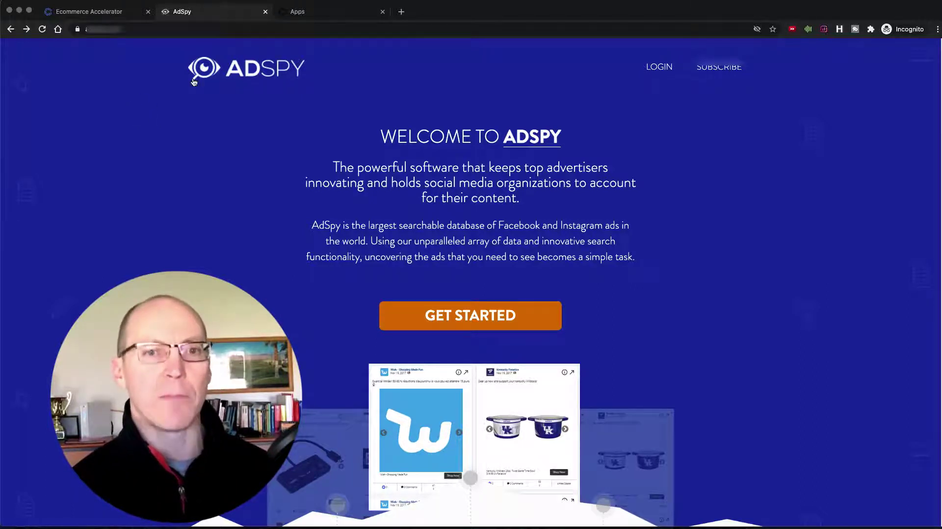
{"action": "left_click", "coordinate": [295, 11]}
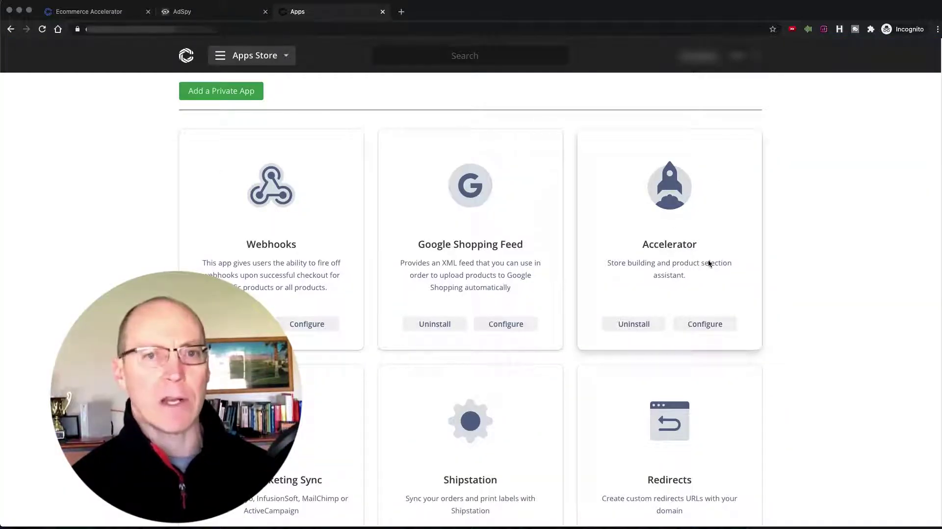
{"action": "left_click", "coordinate": [698, 323]}
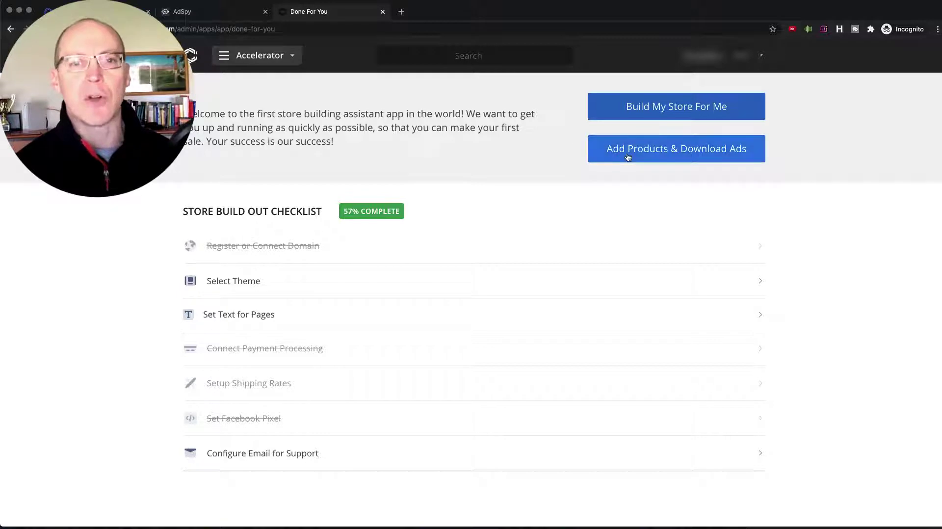
{"action": "left_click", "coordinate": [690, 154]}
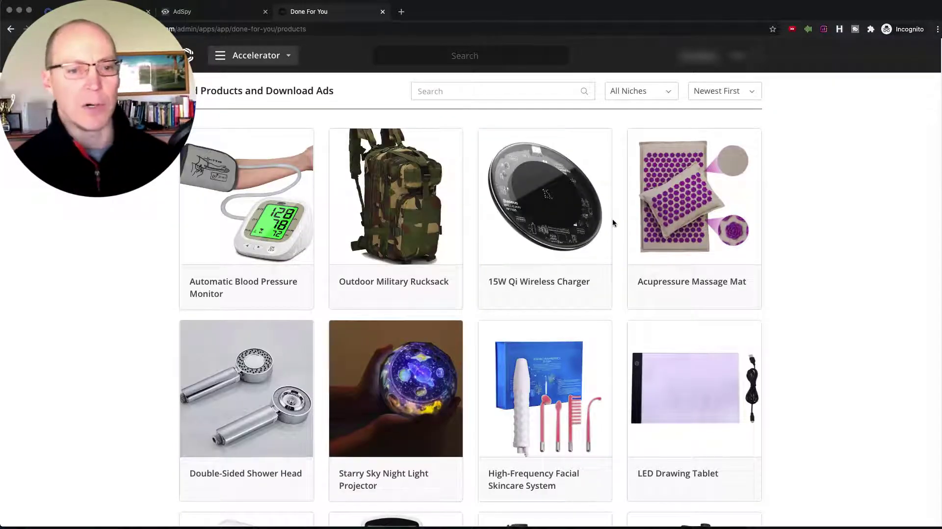
{"action": "scroll", "coordinate": [608, 220], "scroll_direction": "down", "scroll_amount": 1}
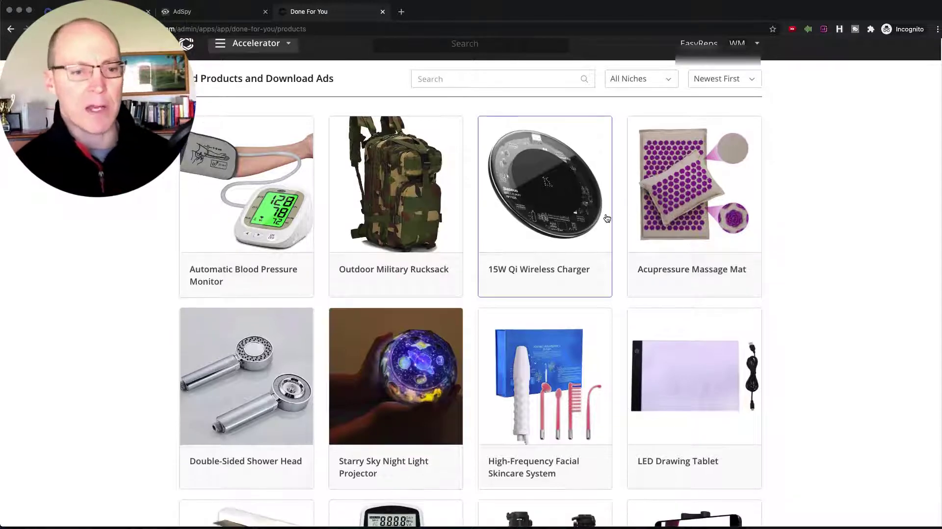
{"action": "scroll", "coordinate": [608, 218], "scroll_direction": "up", "scroll_amount": 1}
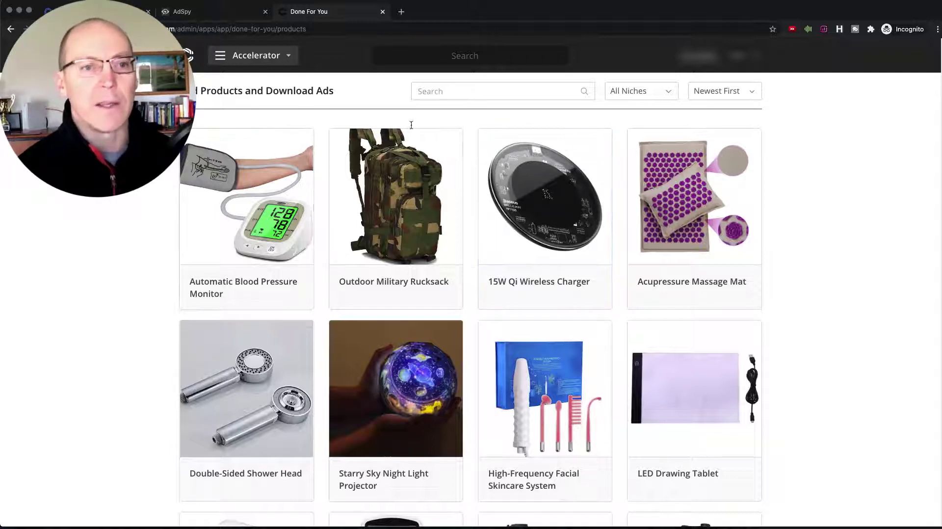
Choose Health & Fitness from the All Niches dropdown to filter the catalogue.
{"action": "left_click", "coordinate": [642, 92]}
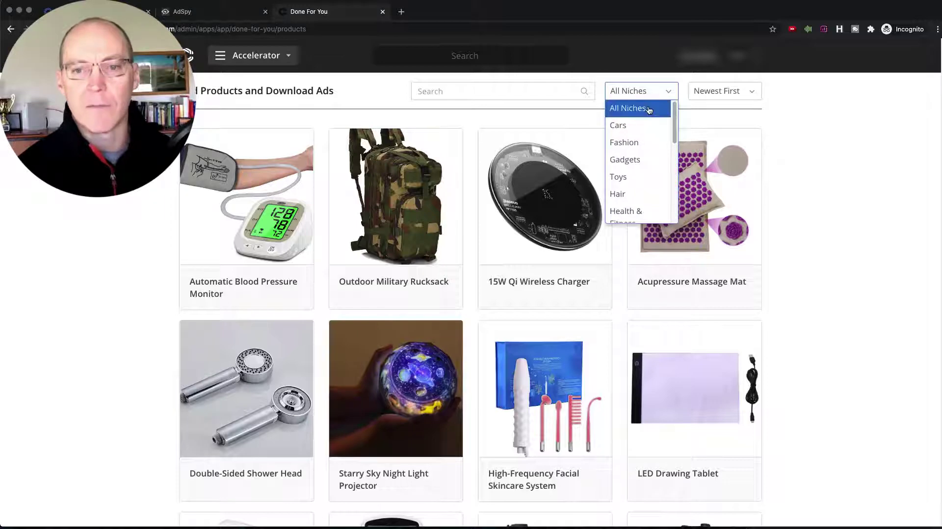
{"action": "scroll", "coordinate": [646, 141], "scroll_direction": "down", "scroll_amount": 2}
{"action": "scroll", "coordinate": [646, 143], "scroll_direction": "down", "scroll_amount": 5}
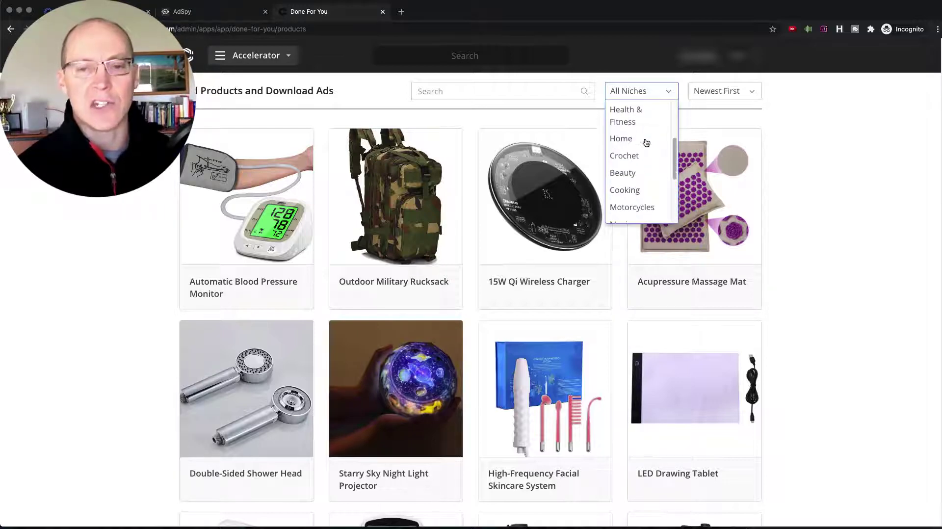
{"action": "scroll", "coordinate": [646, 142], "scroll_direction": "down", "scroll_amount": 4}
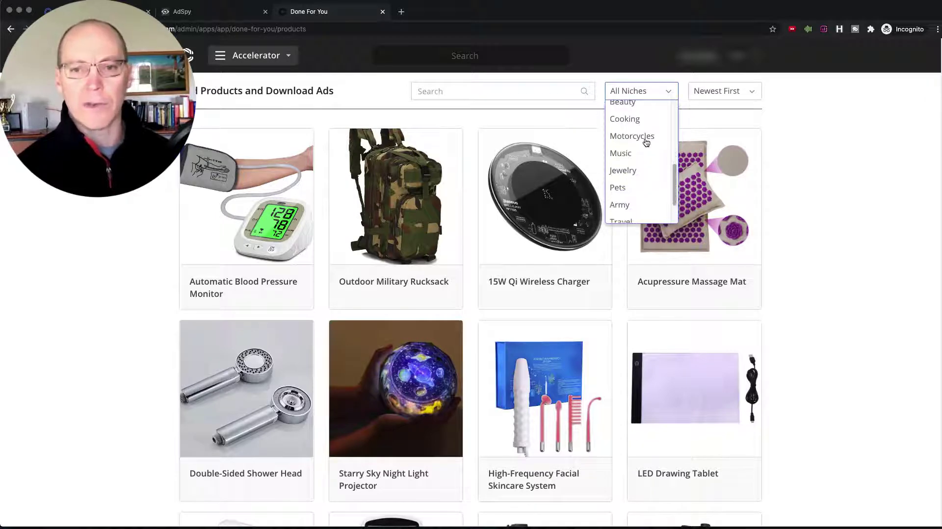
{"action": "scroll", "coordinate": [643, 169], "scroll_direction": "down", "scroll_amount": 1}
{"action": "scroll", "coordinate": [643, 175], "scroll_direction": "down", "scroll_amount": 1}
{"action": "scroll", "coordinate": [643, 175], "scroll_direction": "down", "scroll_amount": 1}
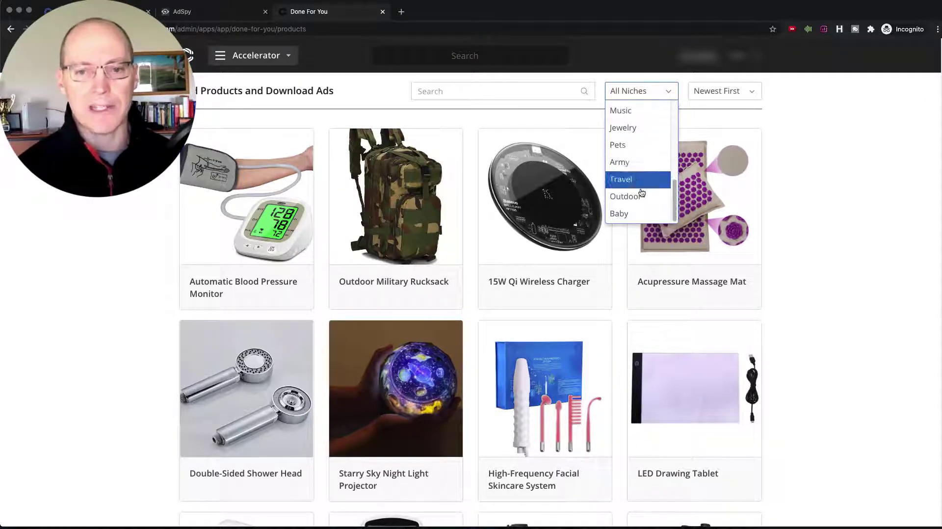
{"action": "scroll", "coordinate": [643, 196], "scroll_direction": "up", "scroll_amount": 6}
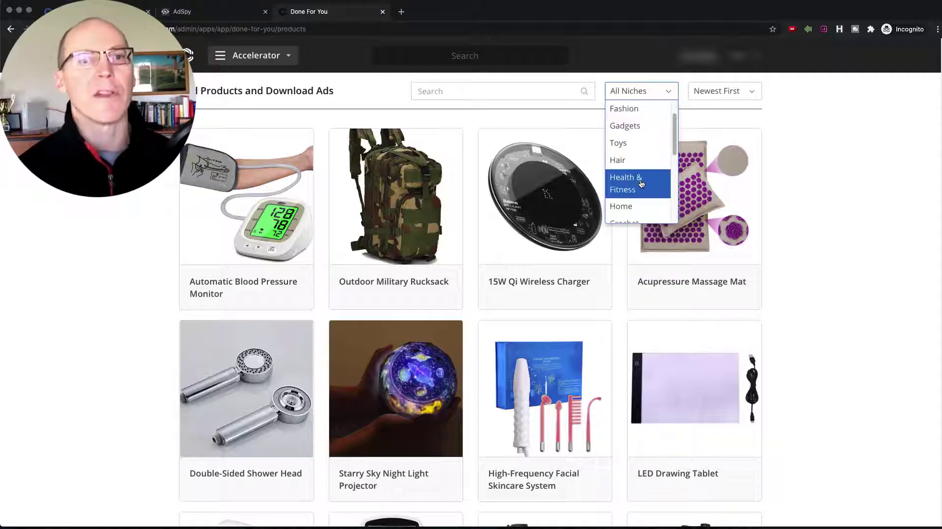
{"action": "left_click", "coordinate": [640, 183]}
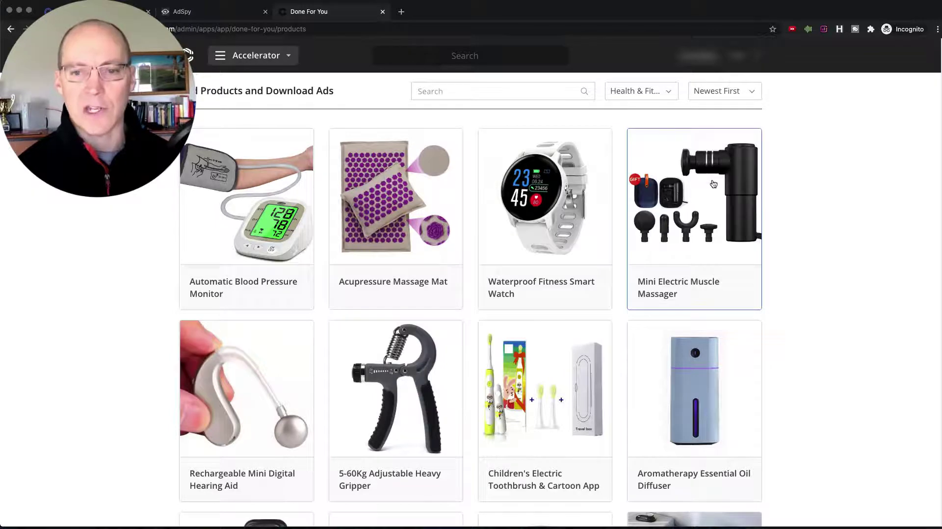
Open the Mini Electric Muscle Massager card and scroll through its description to the five-star reviews.
{"action": "left_click", "coordinate": [712, 183]}
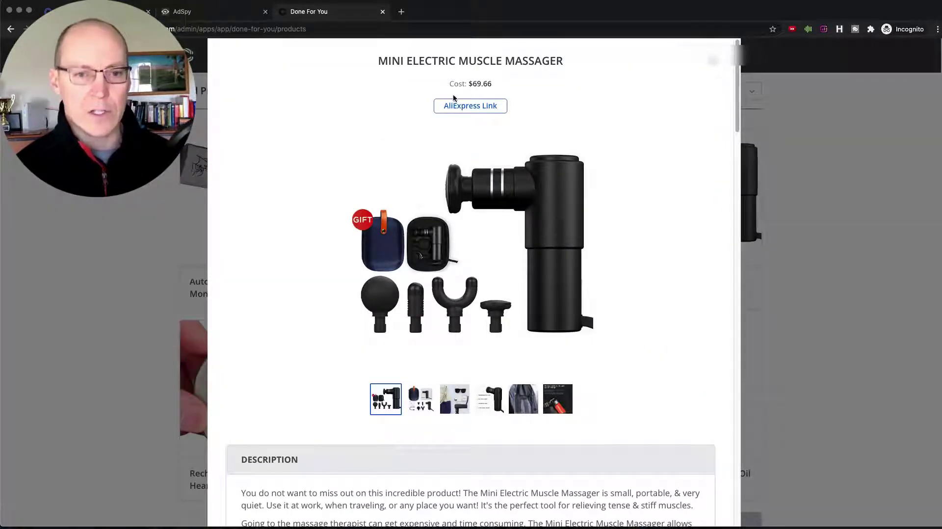
{"action": "scroll", "coordinate": [488, 286], "scroll_direction": "down", "scroll_amount": 6}
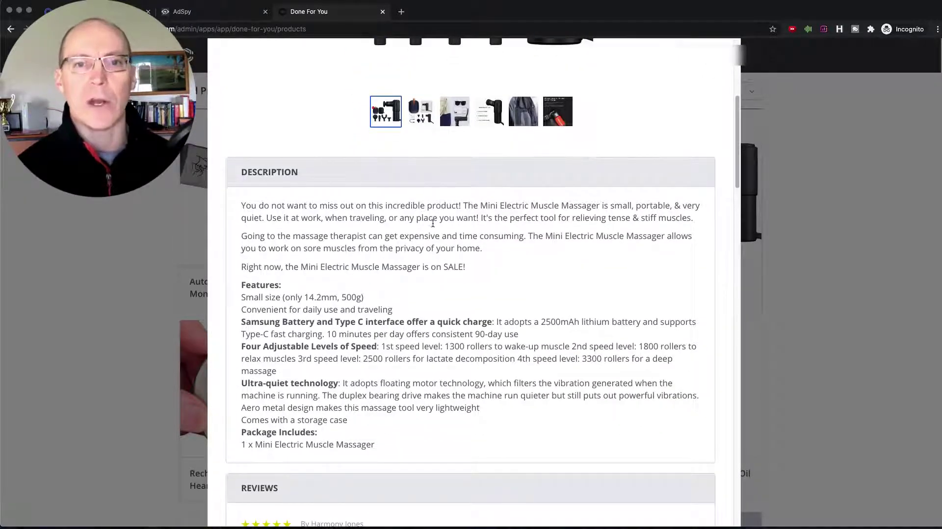
{"action": "scroll", "coordinate": [429, 223], "scroll_direction": "down", "scroll_amount": 2}
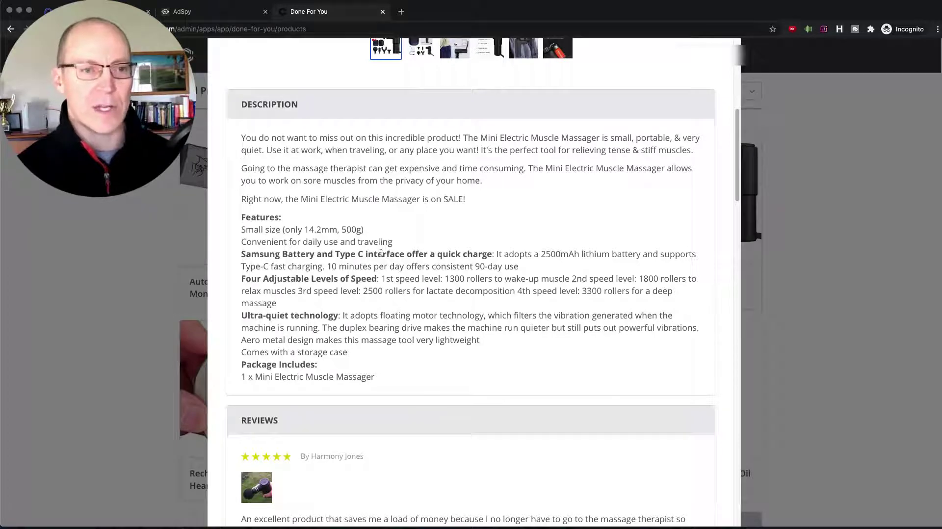
{"action": "scroll", "coordinate": [381, 252], "scroll_direction": "down", "scroll_amount": 7}
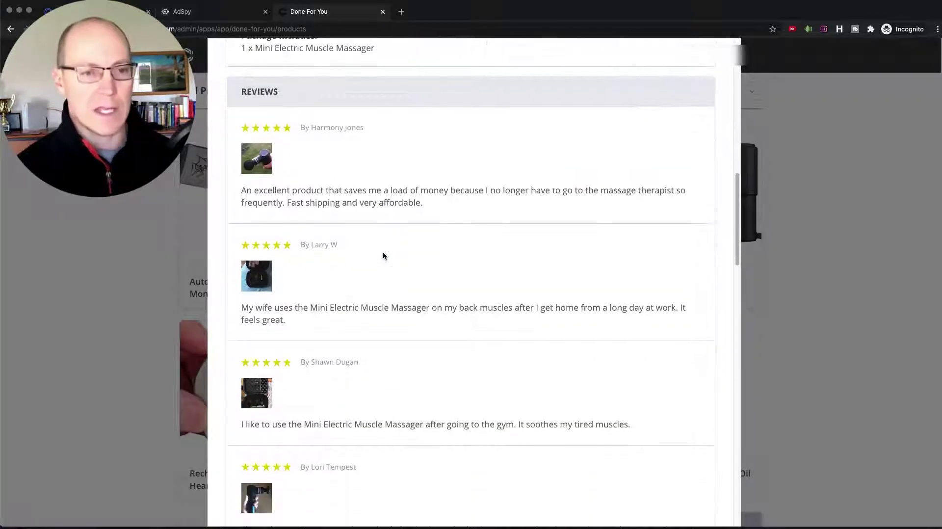
{"action": "scroll", "coordinate": [383, 255], "scroll_direction": "down", "scroll_amount": 1}
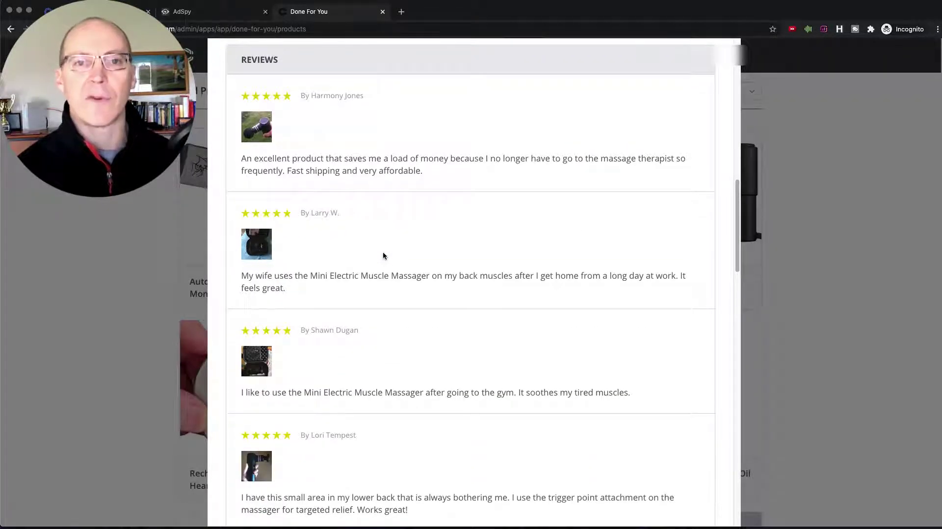
{"action": "scroll", "coordinate": [383, 255], "scroll_direction": "down", "scroll_amount": 1}
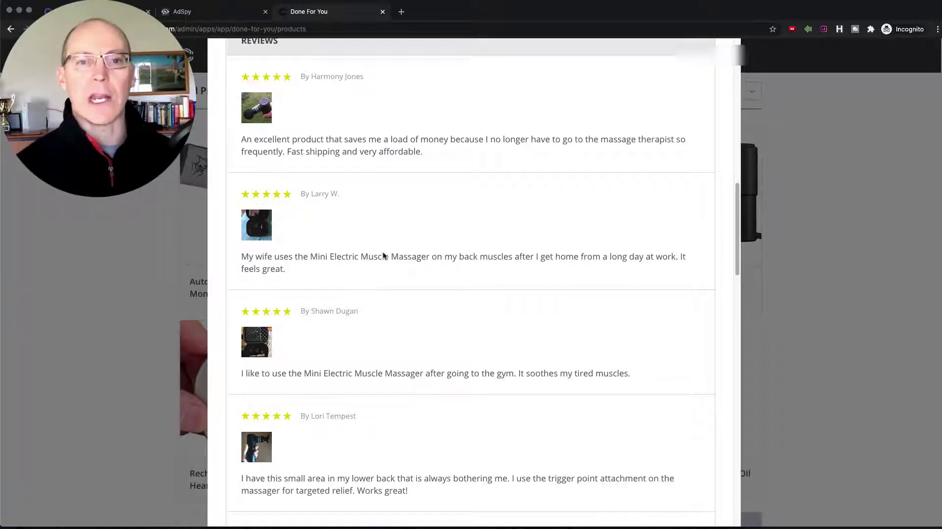
Scroll past the reviews to the Ad Copy You May Use section with its 'Shop now' call to action.
{"action": "scroll", "coordinate": [420, 275], "scroll_direction": "down", "scroll_amount": 1}
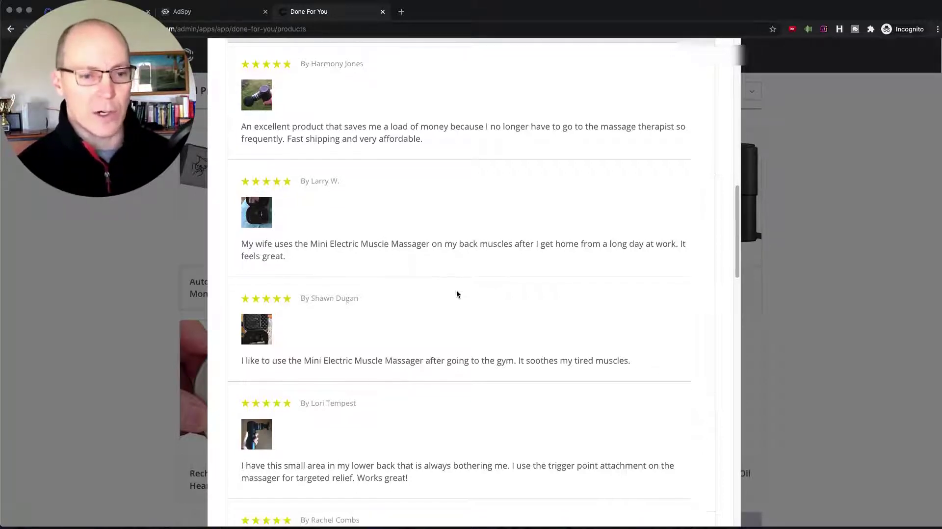
{"action": "scroll", "coordinate": [456, 293], "scroll_direction": "down", "scroll_amount": 6}
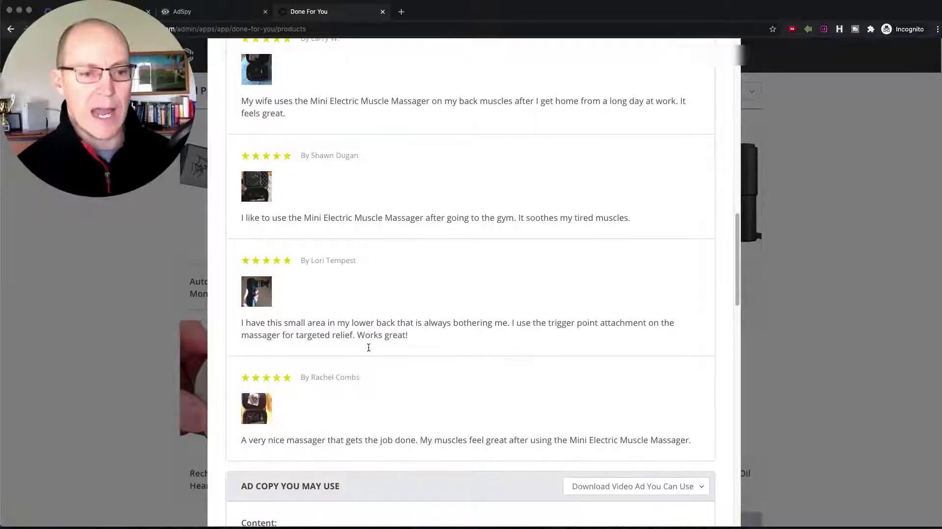
{"action": "scroll", "coordinate": [474, 335], "scroll_direction": "down", "scroll_amount": 4}
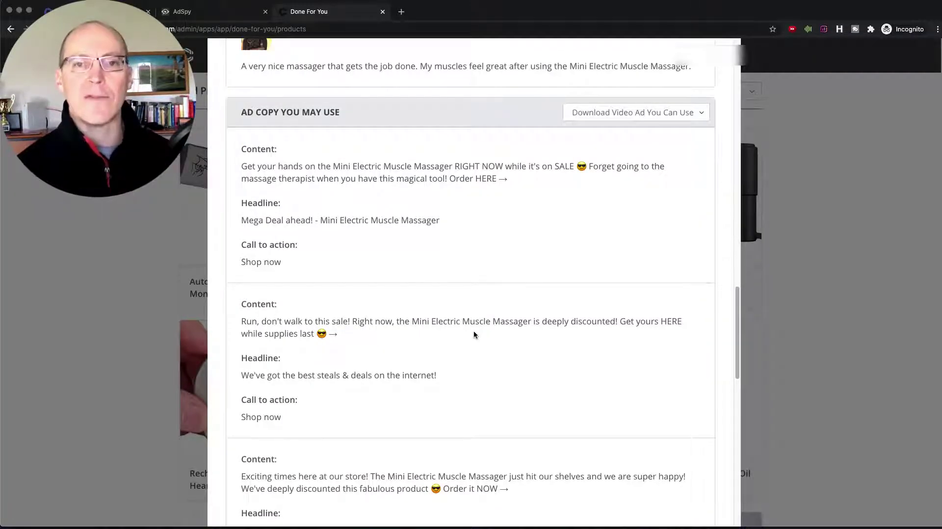
{"action": "scroll", "coordinate": [473, 334], "scroll_direction": "down", "scroll_amount": 1}
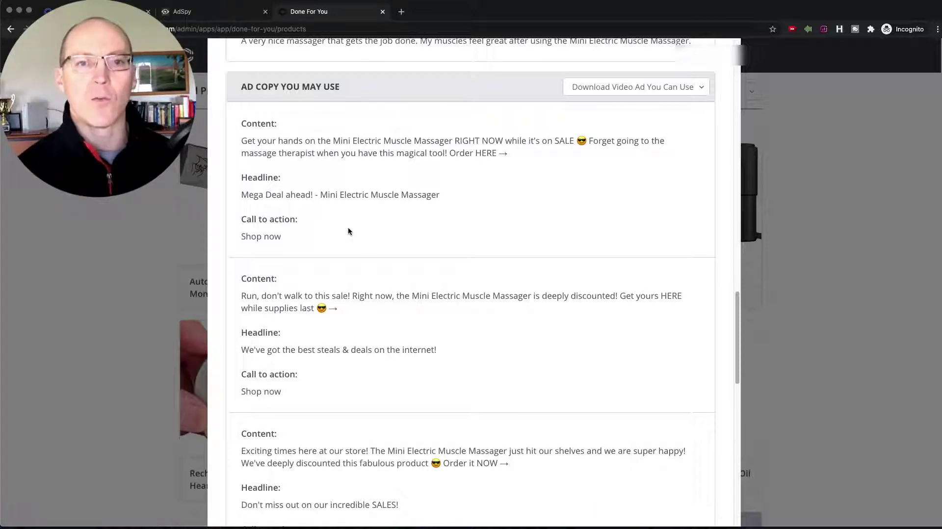
Scroll to Ad Sets 1–3, targeting United States audiences aged 22–65+.
{"action": "scroll", "coordinate": [372, 219], "scroll_direction": "down", "scroll_amount": 2}
{"action": "scroll", "coordinate": [372, 223], "scroll_direction": "down", "scroll_amount": 3}
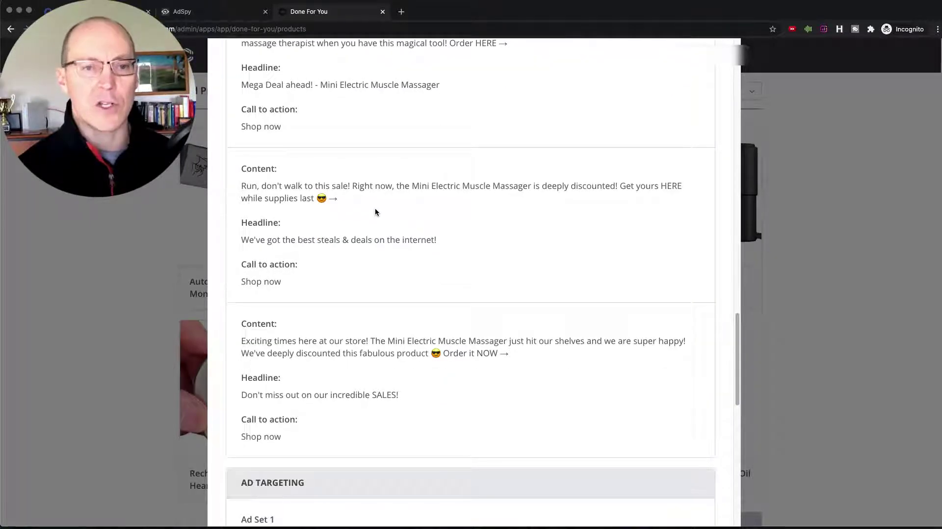
{"action": "scroll", "coordinate": [375, 213], "scroll_direction": "down", "scroll_amount": 10}
{"action": "scroll", "coordinate": [374, 211], "scroll_direction": "down", "scroll_amount": 6}
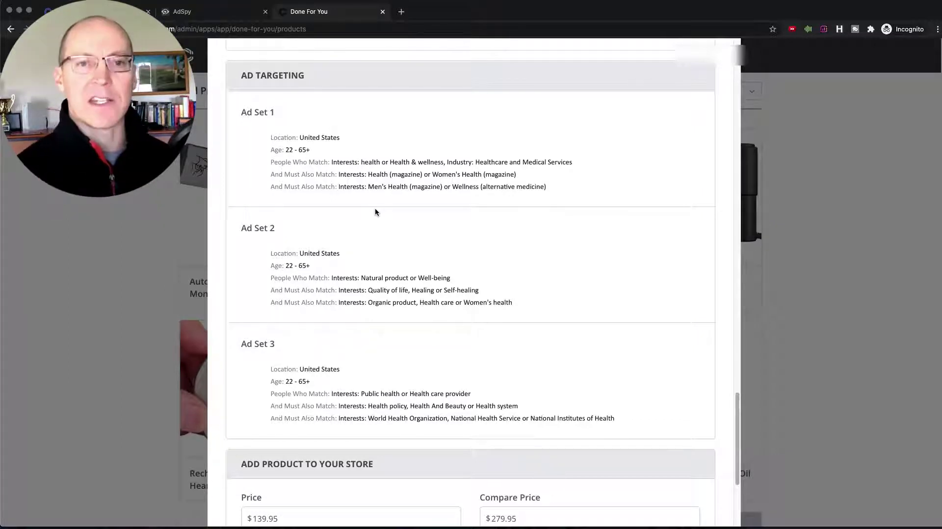
Scroll to the Add Product To Your Store section showing $139.95 price and 51.93% margin.
{"action": "scroll", "coordinate": [402, 218], "scroll_direction": "down", "scroll_amount": 5}
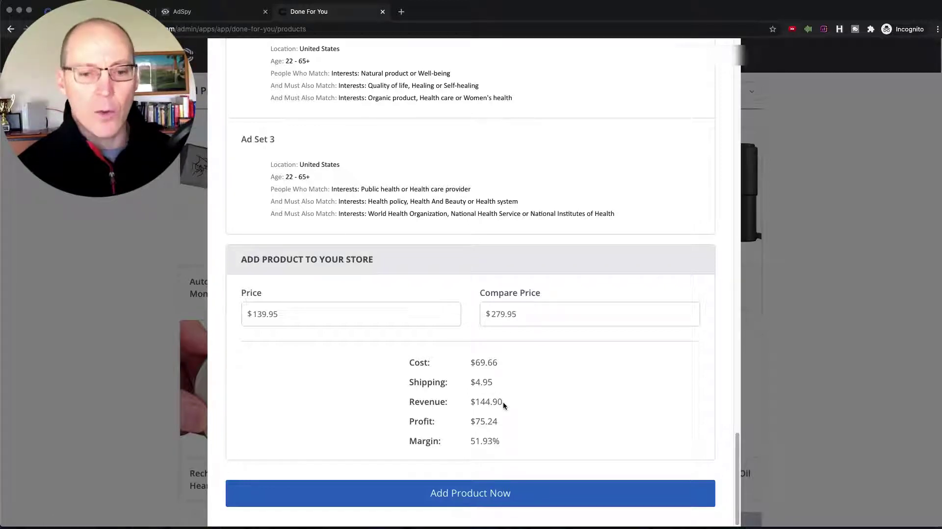
{"action": "left_click_drag", "start_coordinate": [504, 401], "coordinate": [473, 401]}
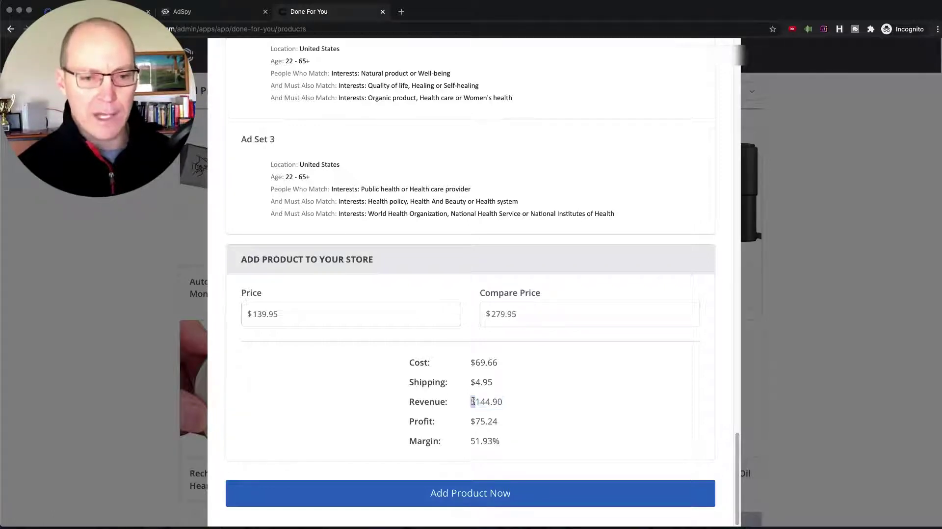
{"action": "double_click", "coordinate": [279, 315]}
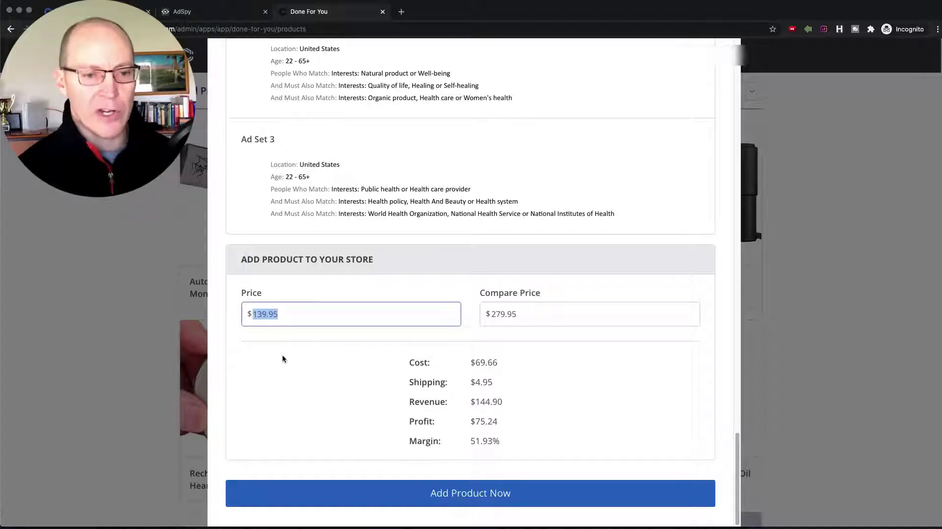
{"action": "left_click", "coordinate": [485, 401]}
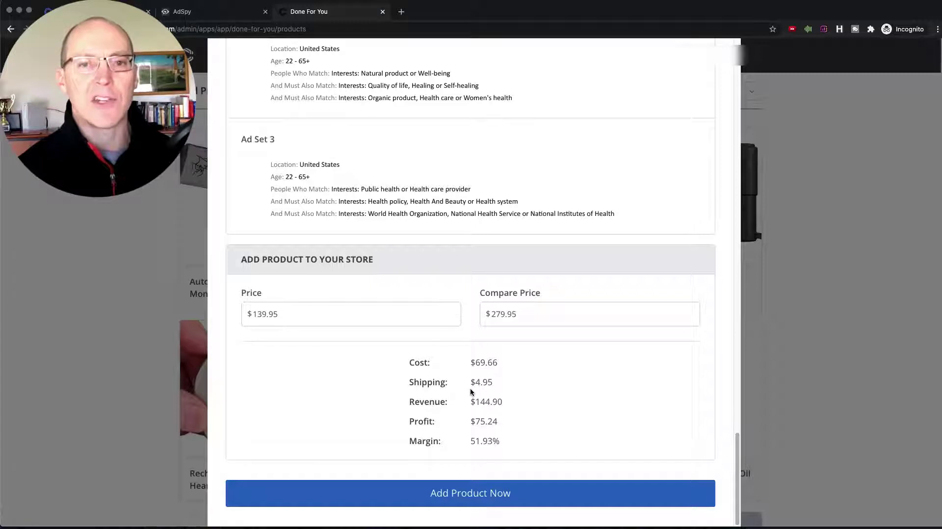
{"action": "left_click_drag", "start_coordinate": [472, 402], "coordinate": [469, 402]}
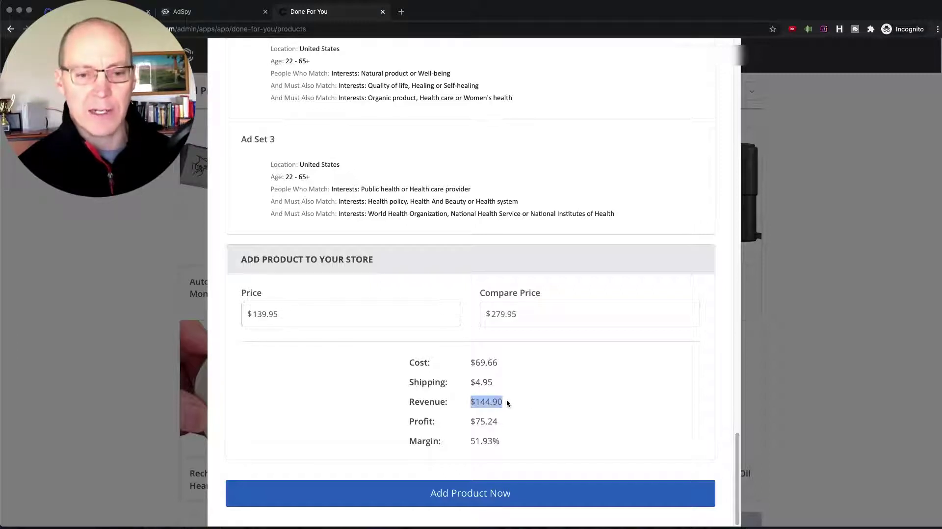
{"action": "left_click", "coordinate": [530, 398]}
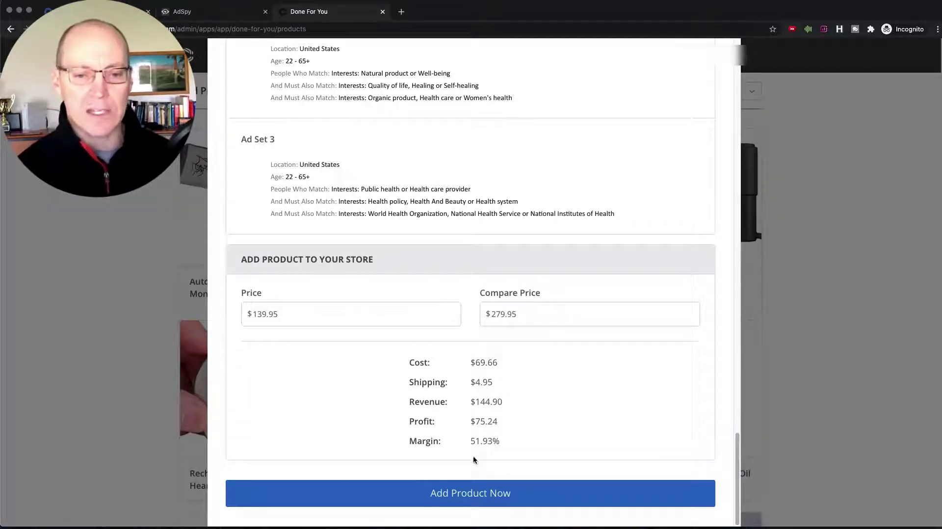
{"action": "left_click_drag", "start_coordinate": [498, 421], "coordinate": [476, 420]}
{"action": "left_click", "coordinate": [507, 422]}
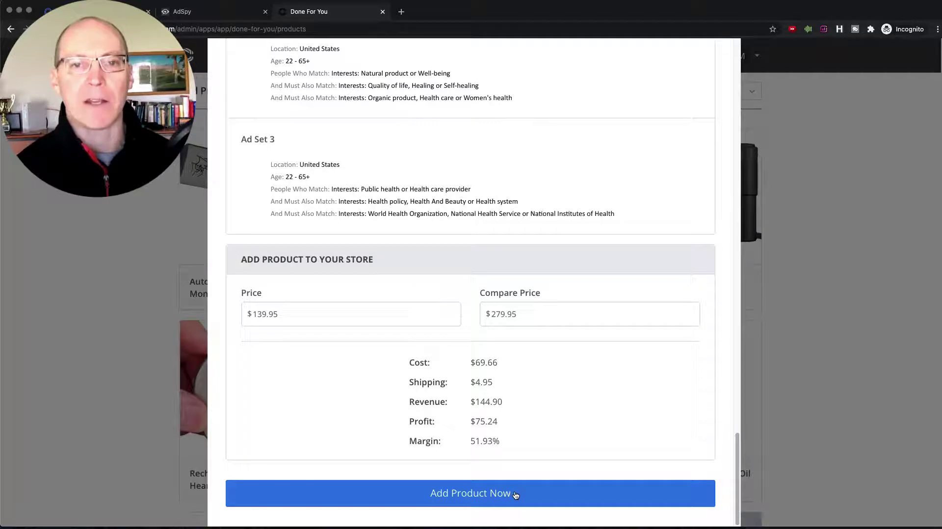
Scroll back up to the ad copy and request the Download Video Ad You Can Use file.
{"action": "scroll", "coordinate": [593, 438], "scroll_direction": "up", "scroll_amount": 1}
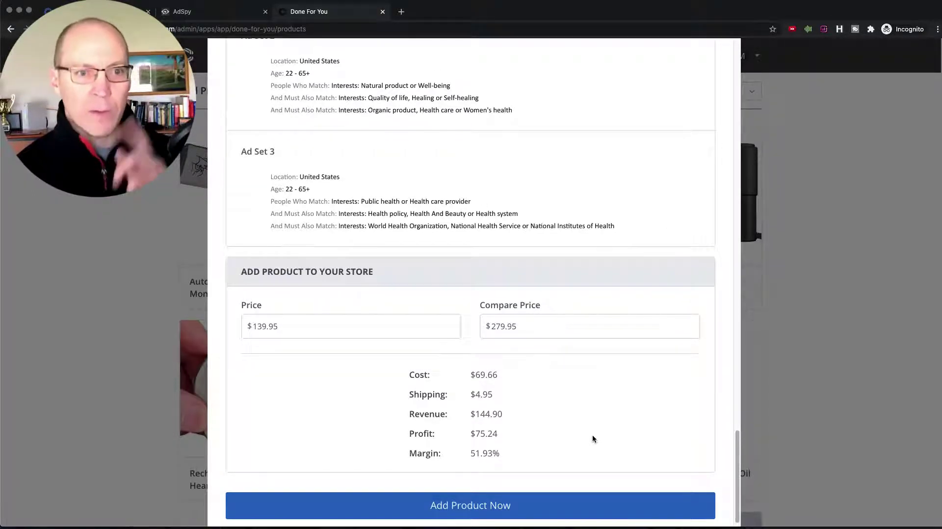
{"action": "scroll", "coordinate": [592, 438], "scroll_direction": "up", "scroll_amount": 10}
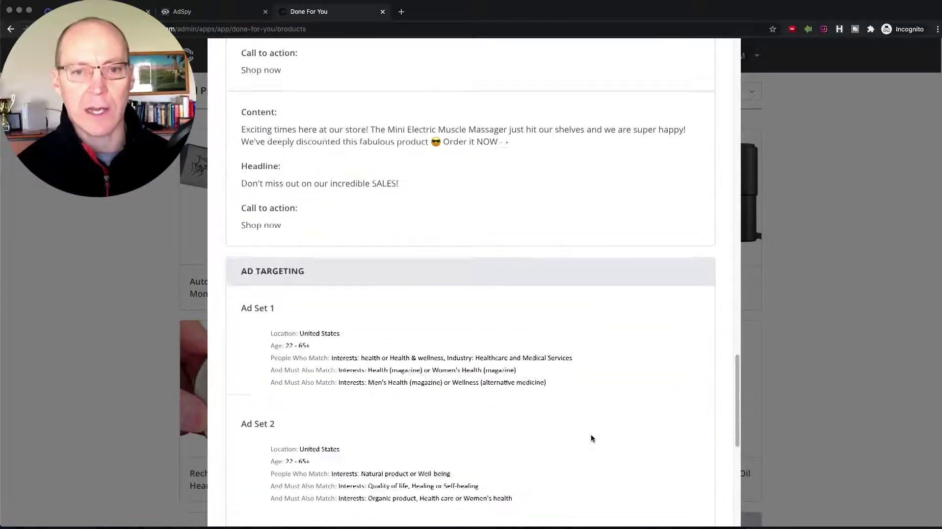
{"action": "scroll", "coordinate": [590, 438], "scroll_direction": "up", "scroll_amount": 12}
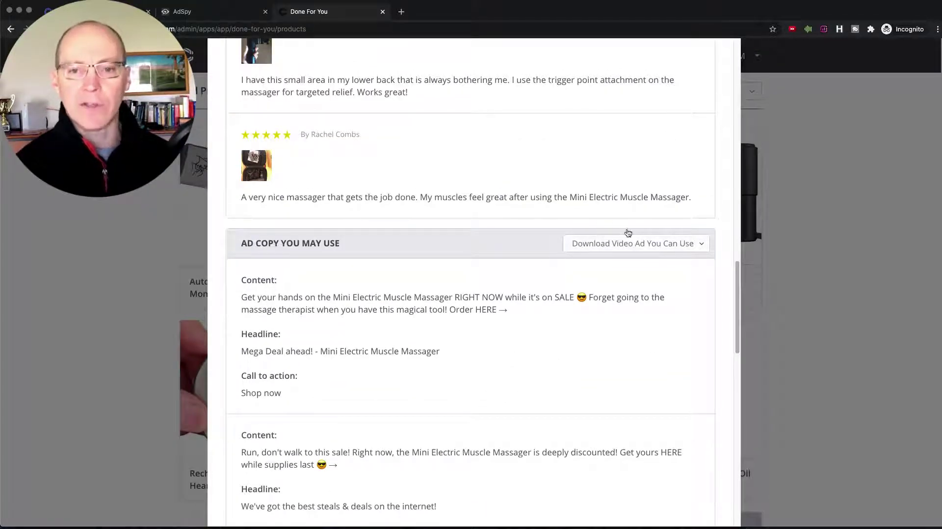
{"action": "left_click", "coordinate": [646, 247]}
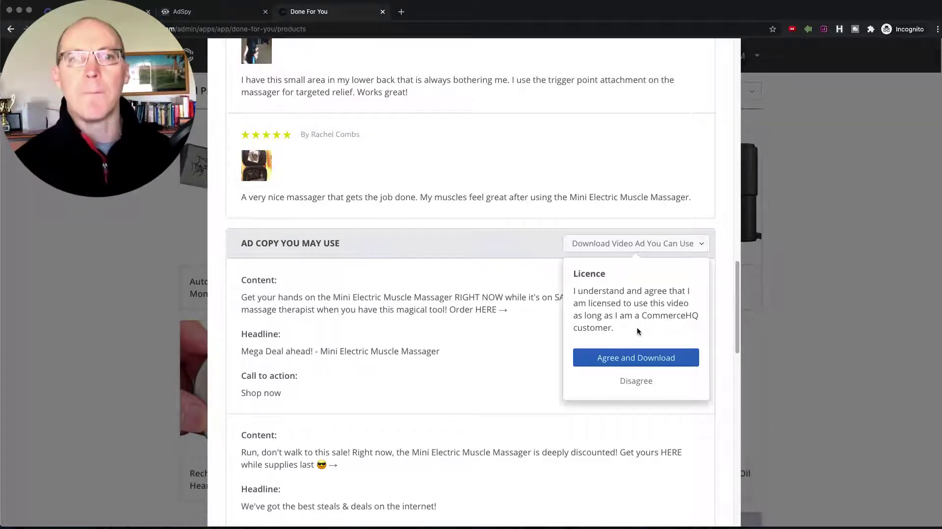
Agree to the licence, download the massager's MP4 video ad, and open it.
{"action": "left_click", "coordinate": [643, 361]}
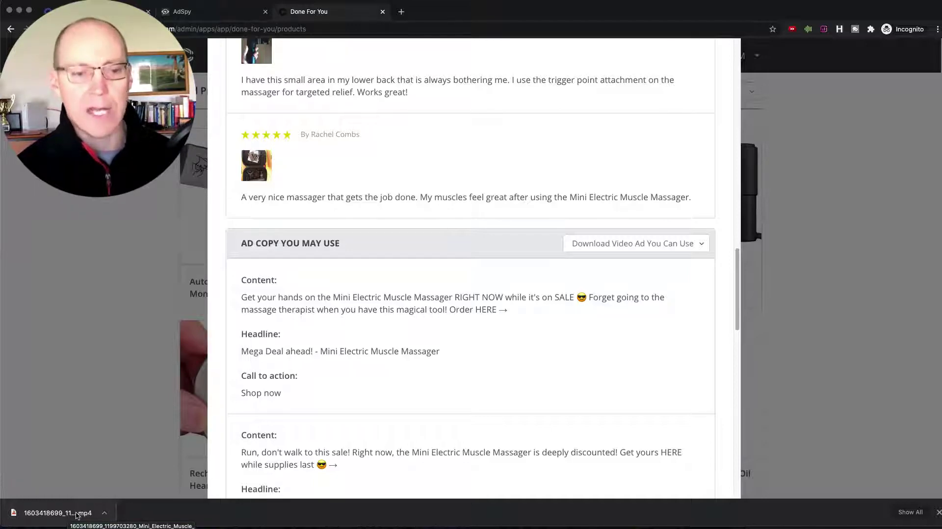
{"action": "left_click", "coordinate": [73, 518]}
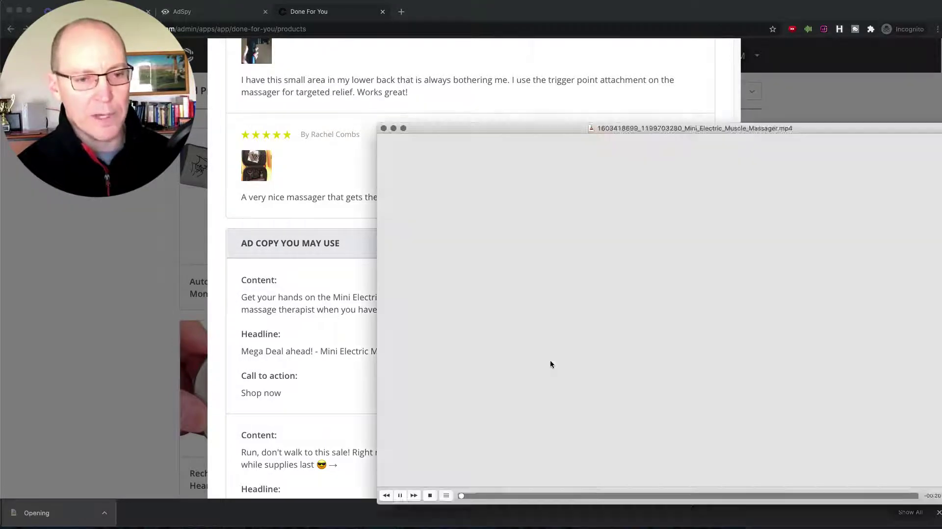